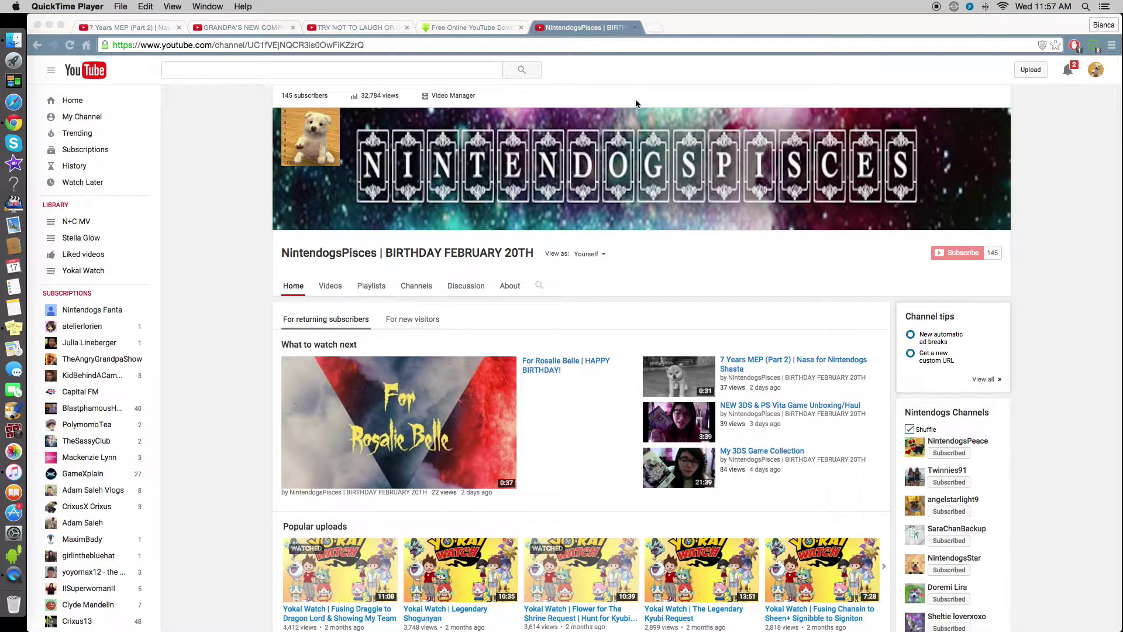
- Scroll the YouTube page up and down, focusing then leaving the search field
scroll(637, 104, down, 5)
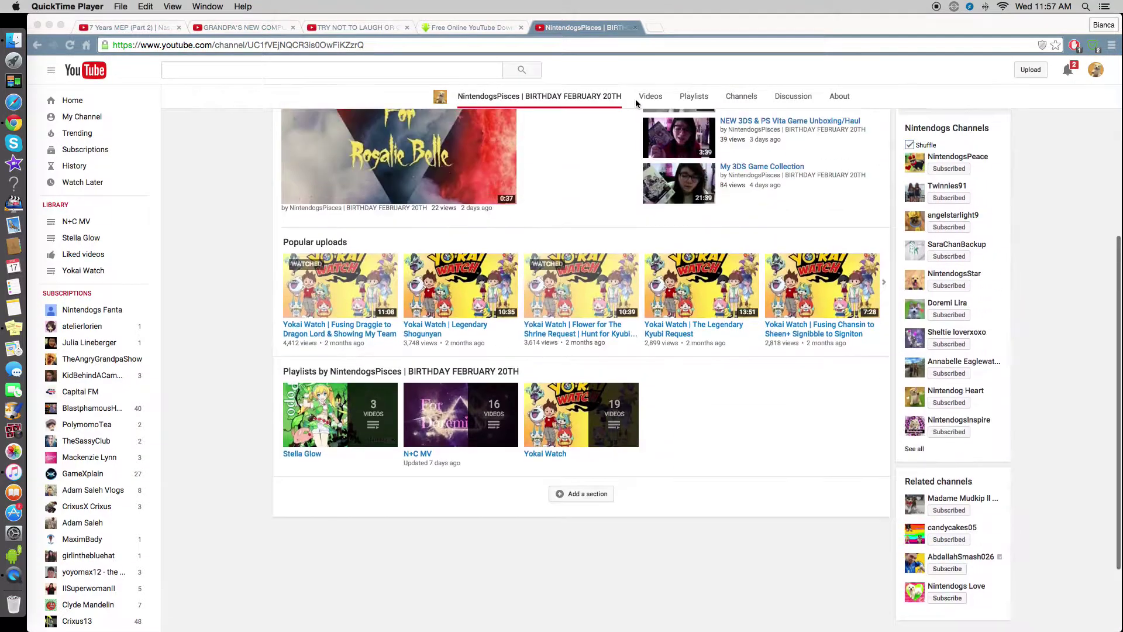
scroll(636, 100, up, 5)
scroll(645, 148, down, 10)
scroll(649, 151, up, 10)
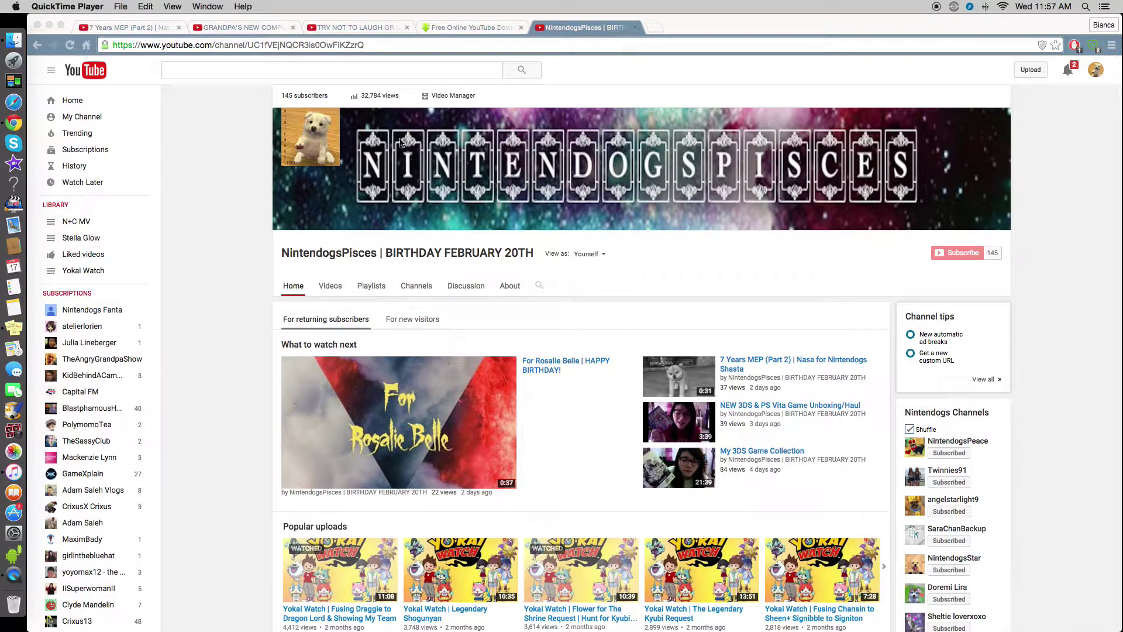
click(407, 73)
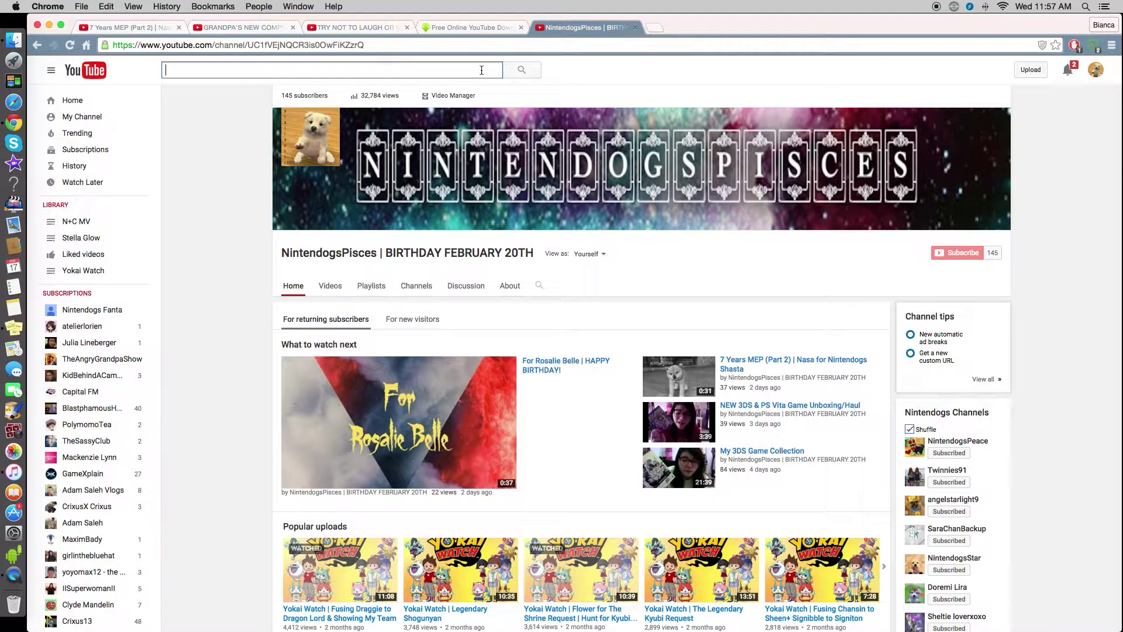
click(500, 310)
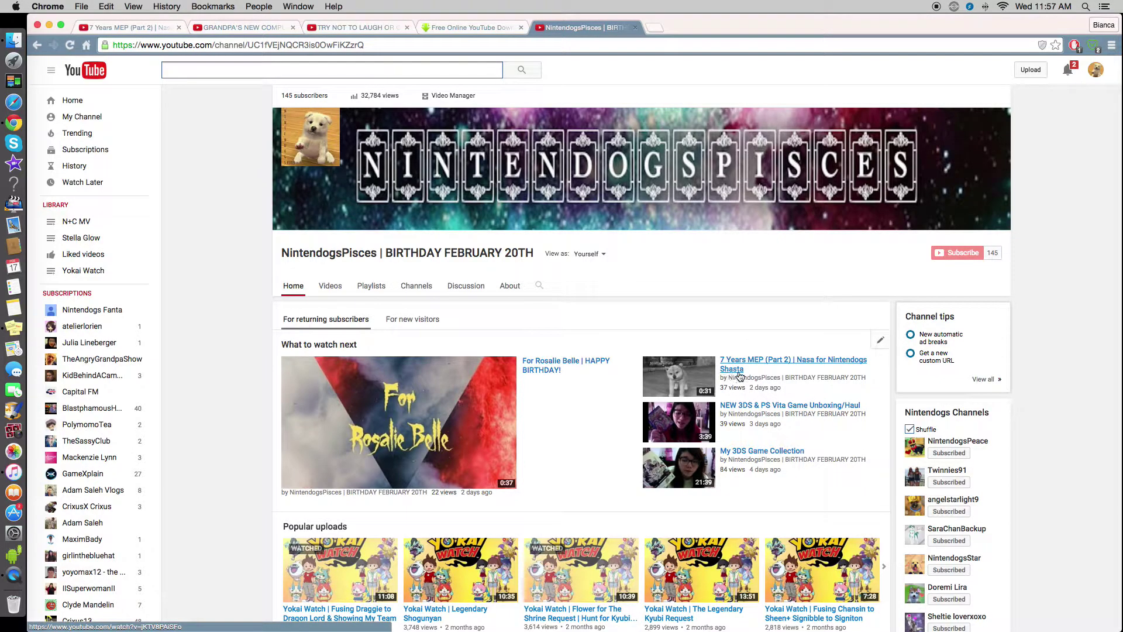
click(153, 32)
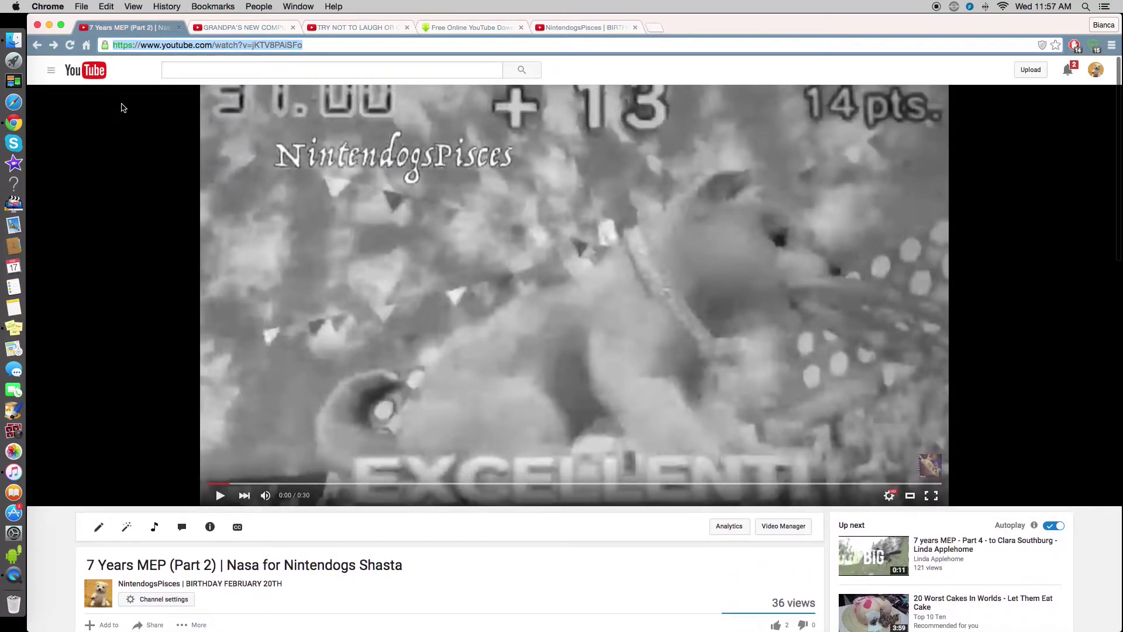
click(331, 47)
double_click(339, 46)
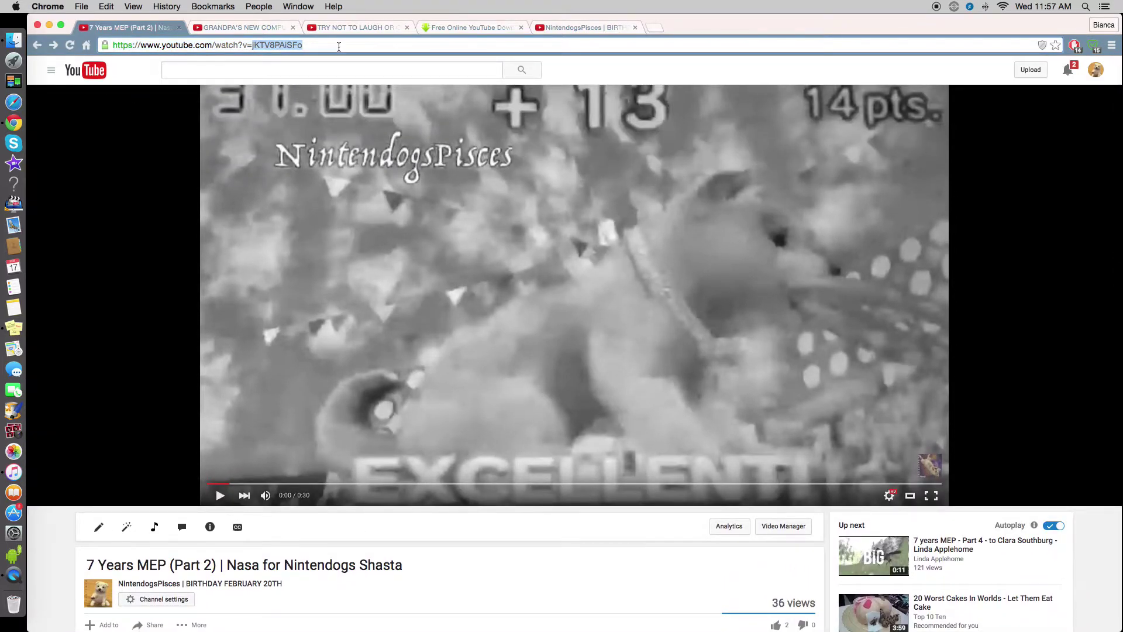
click(339, 47)
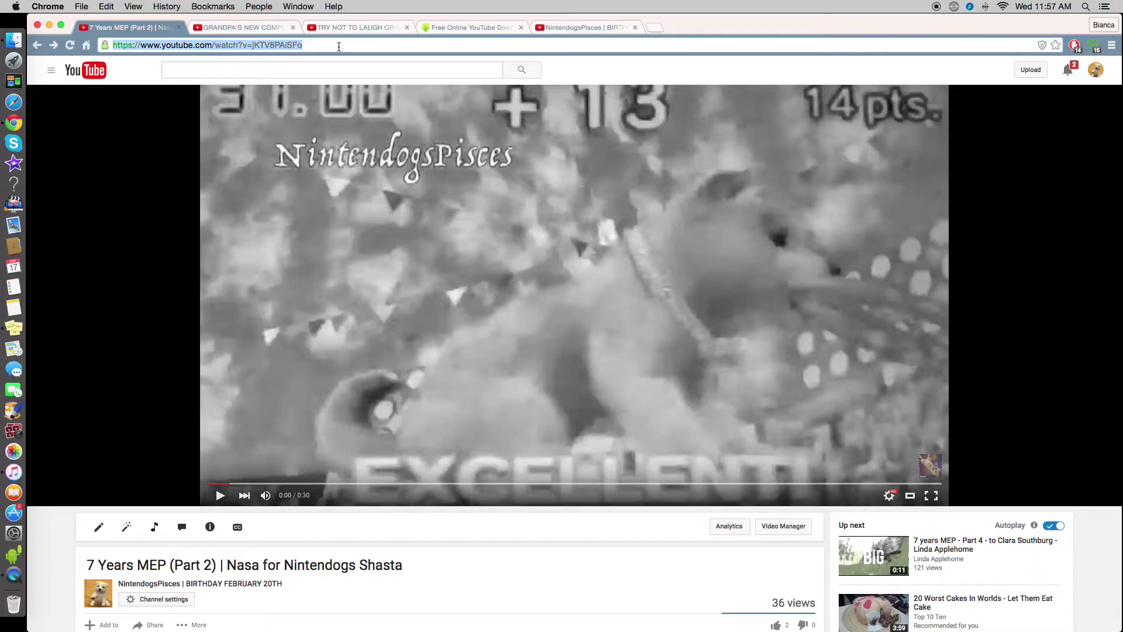
click(162, 45)
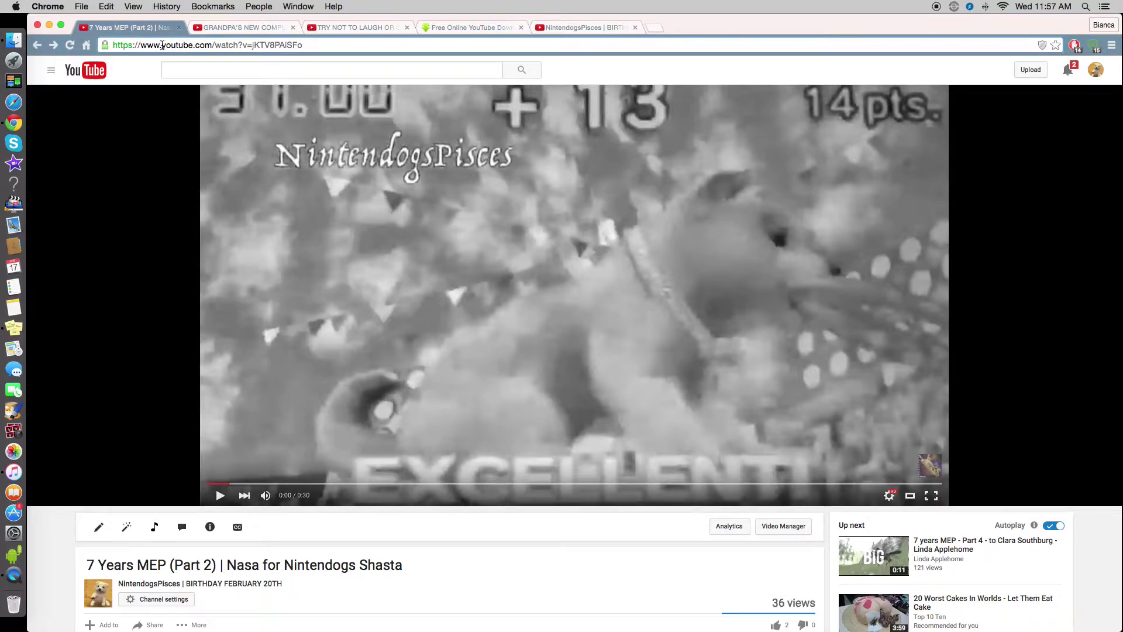
text(ss)
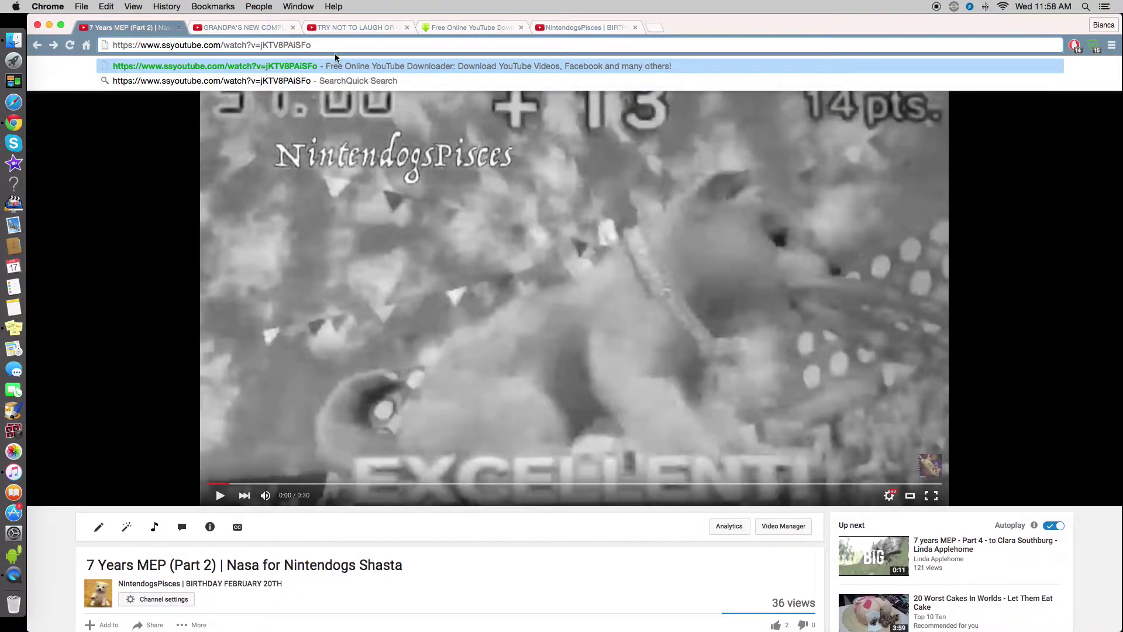
- Load the ssyoutube.com address to get the savefrom.net MP4 720p download page
key(Return)
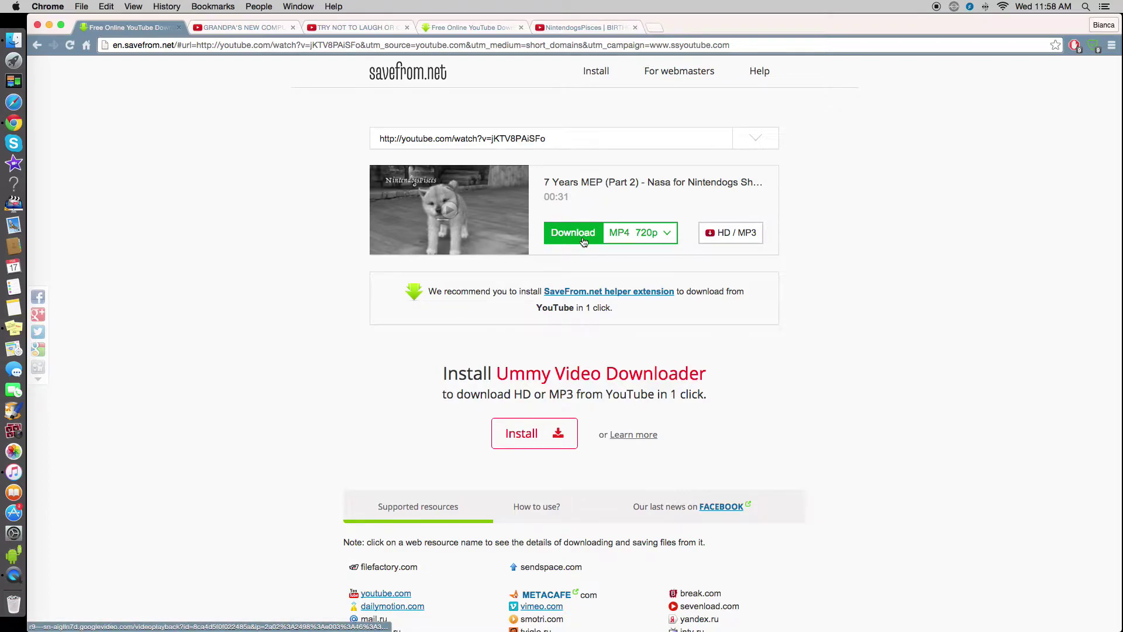
click(671, 236)
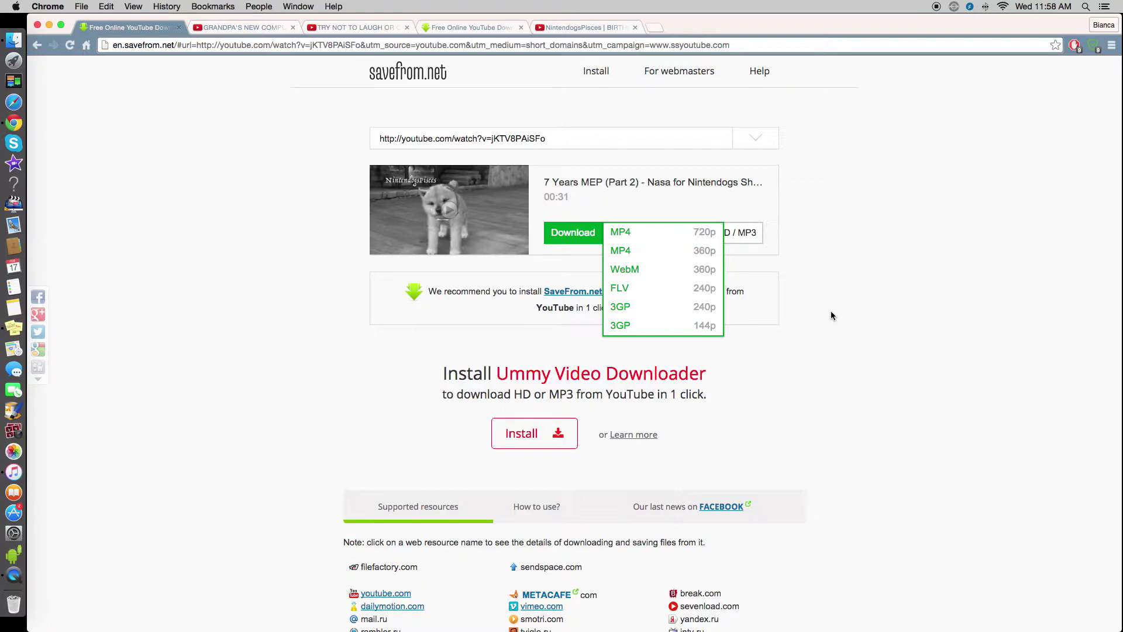
click(821, 300)
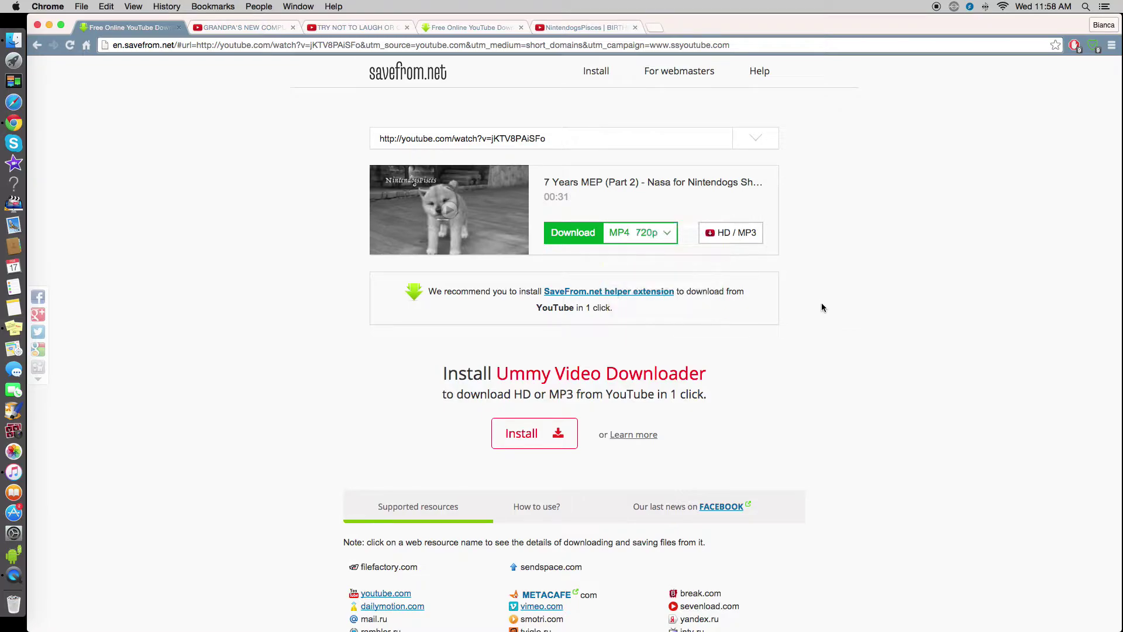
click(652, 237)
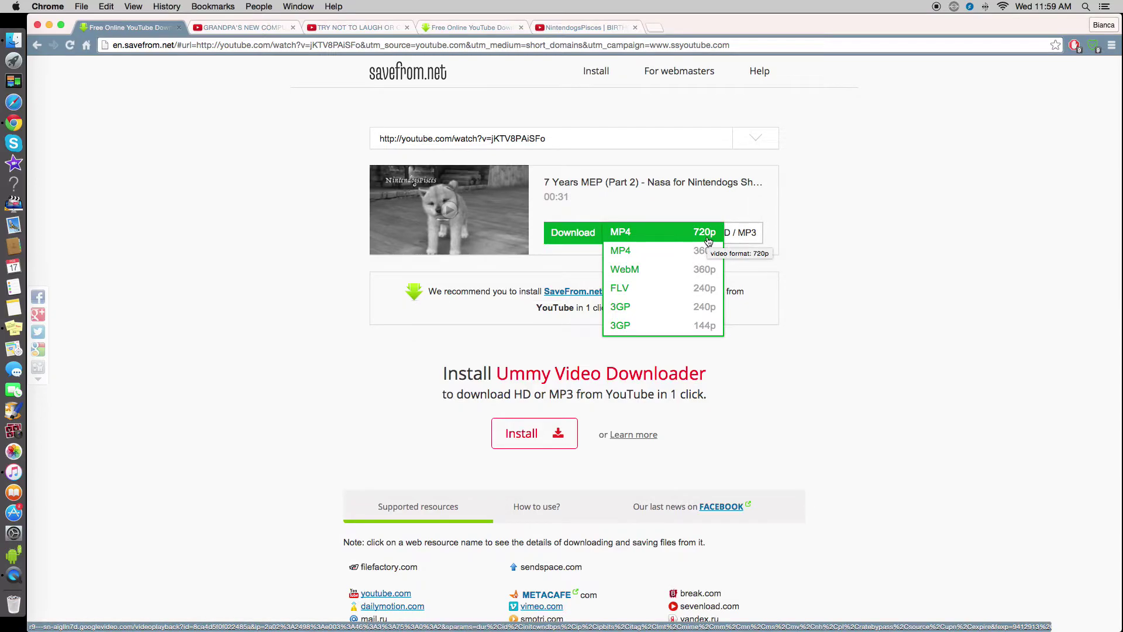
click(876, 239)
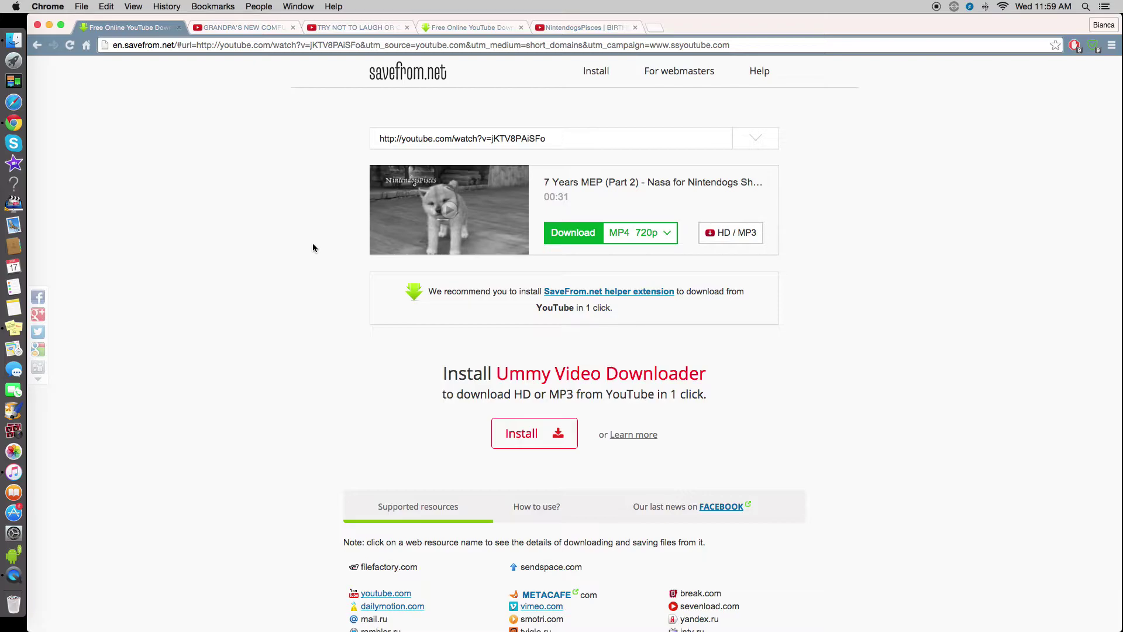
scroll(328, 251, up, 1)
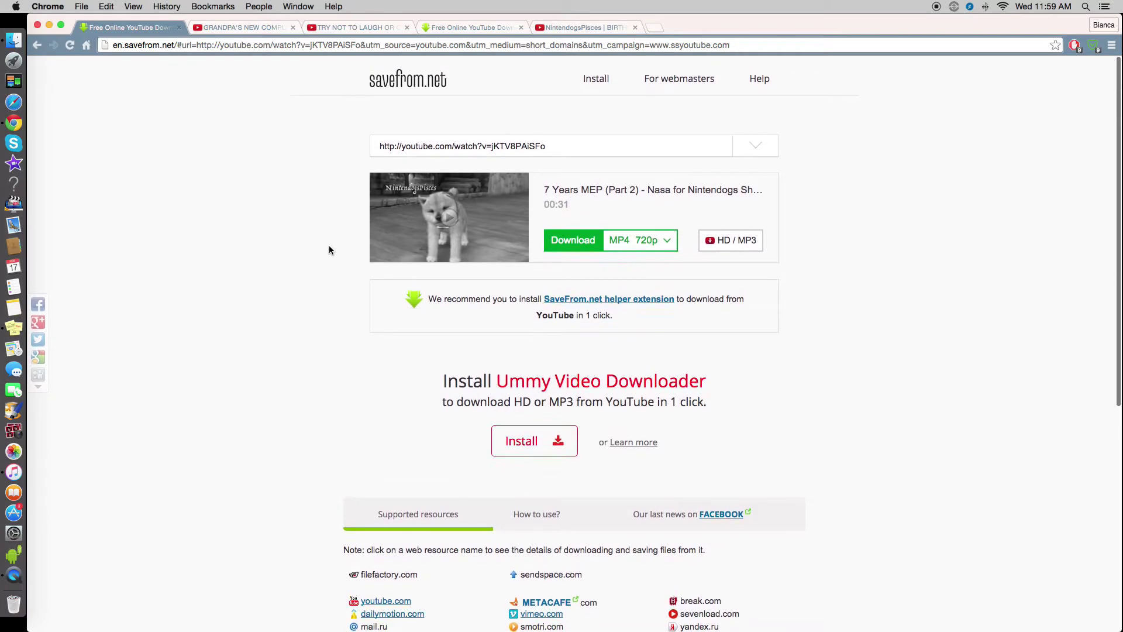
scroll(331, 250, down, 1)
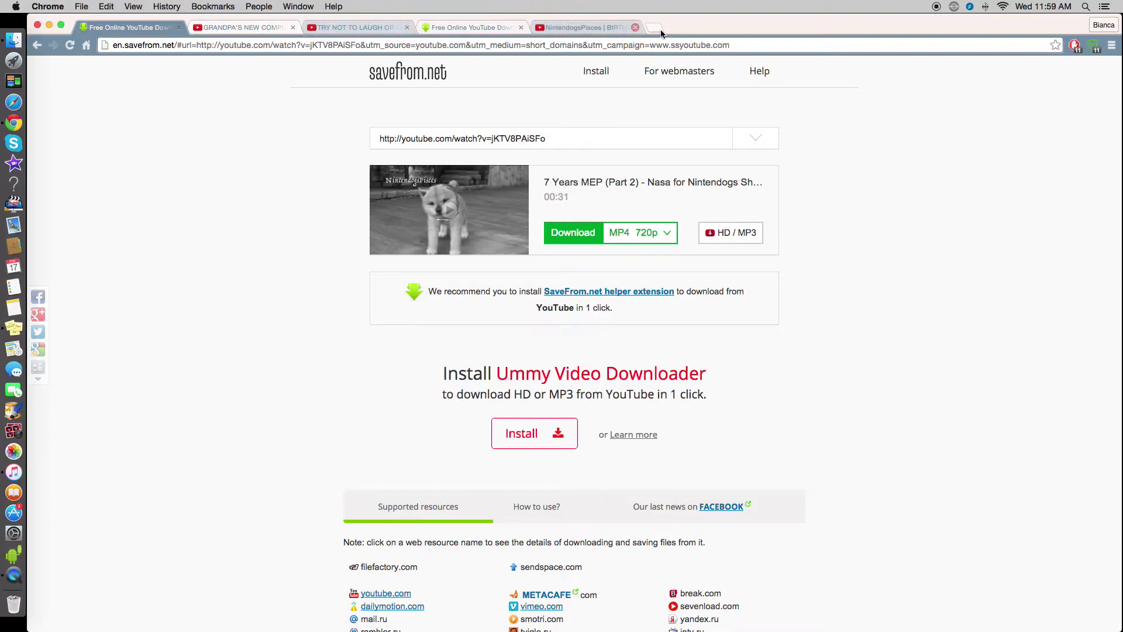
- Search YouTube for 'pillow talk' and scroll through the ZAYN - PILLOWTALK results
click(585, 28)
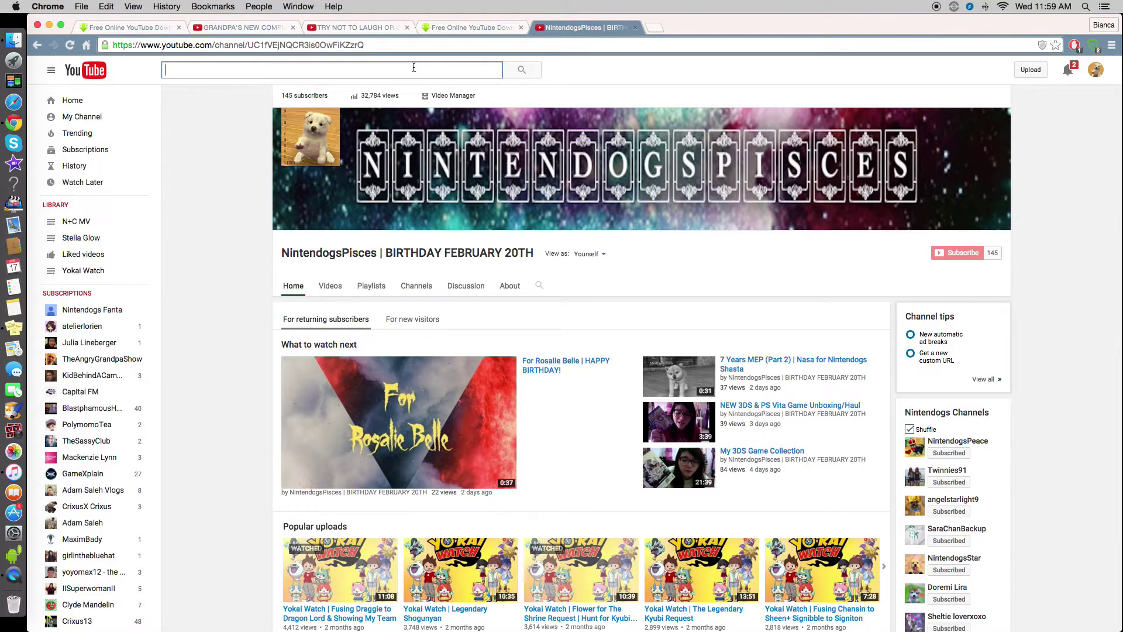
text(pillow)
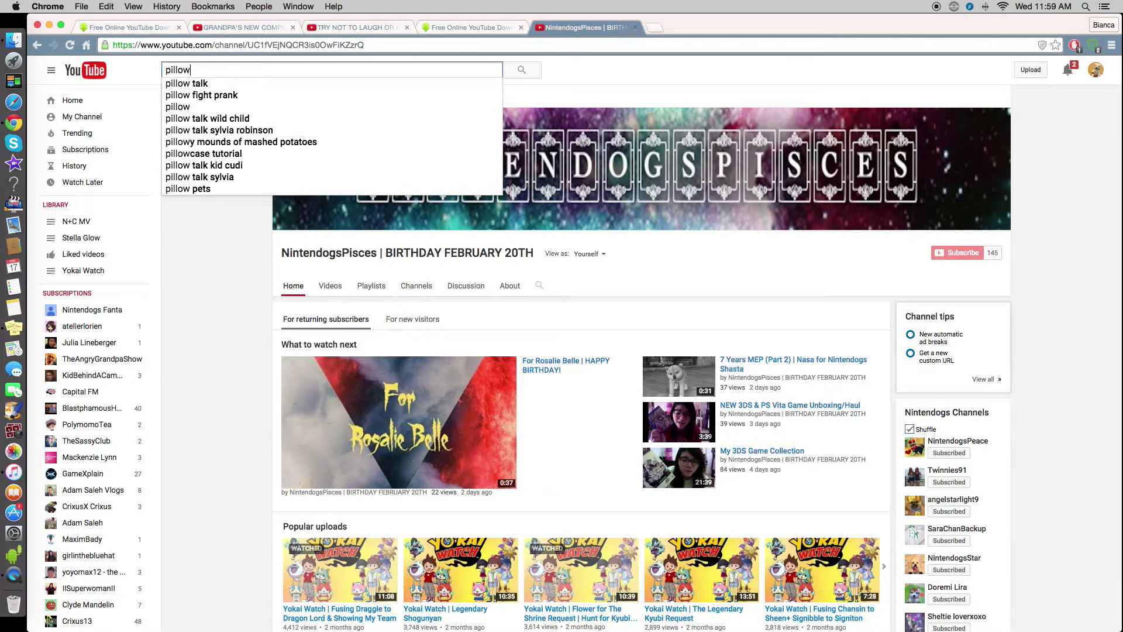
text( talk)
click(230, 83)
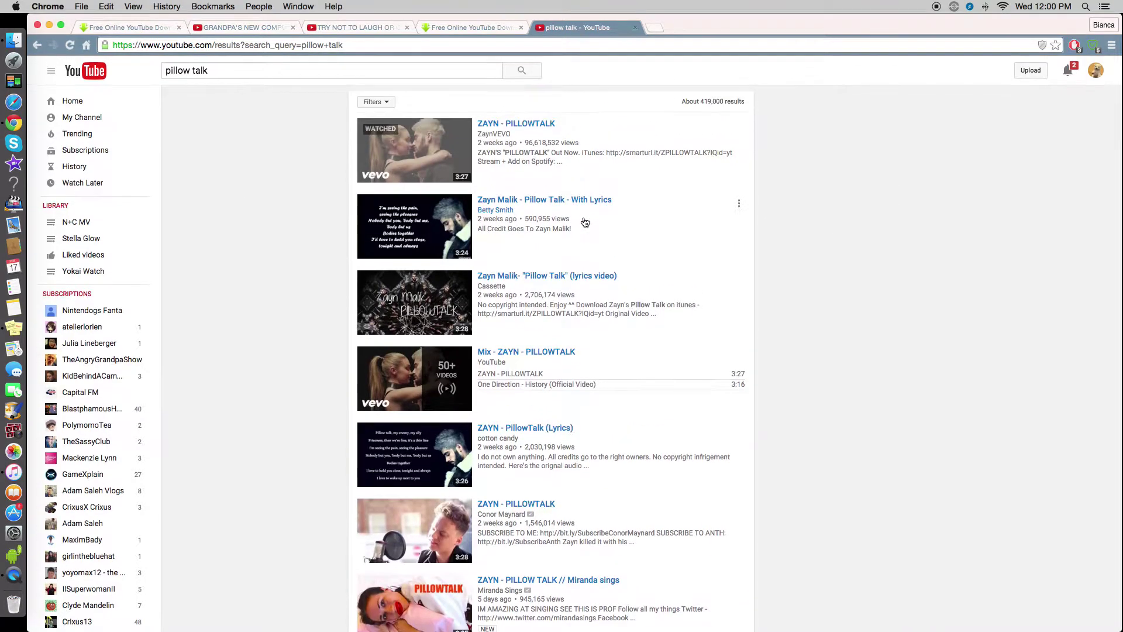
scroll(470, 497, down, 3)
scroll(469, 491, down, 8)
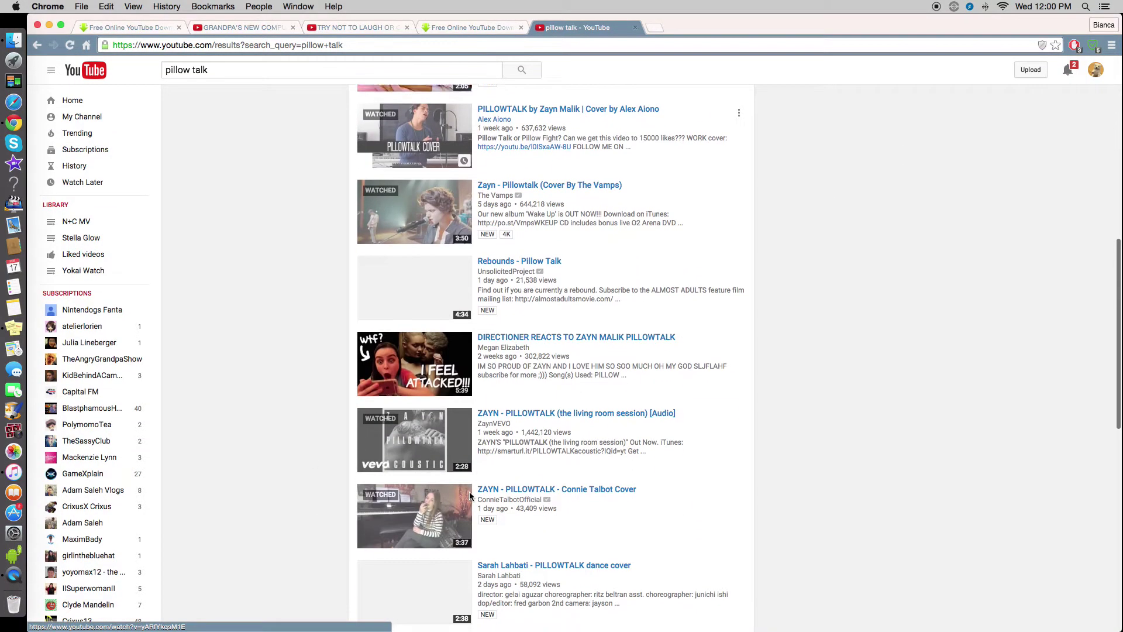
scroll(469, 492, up, 4)
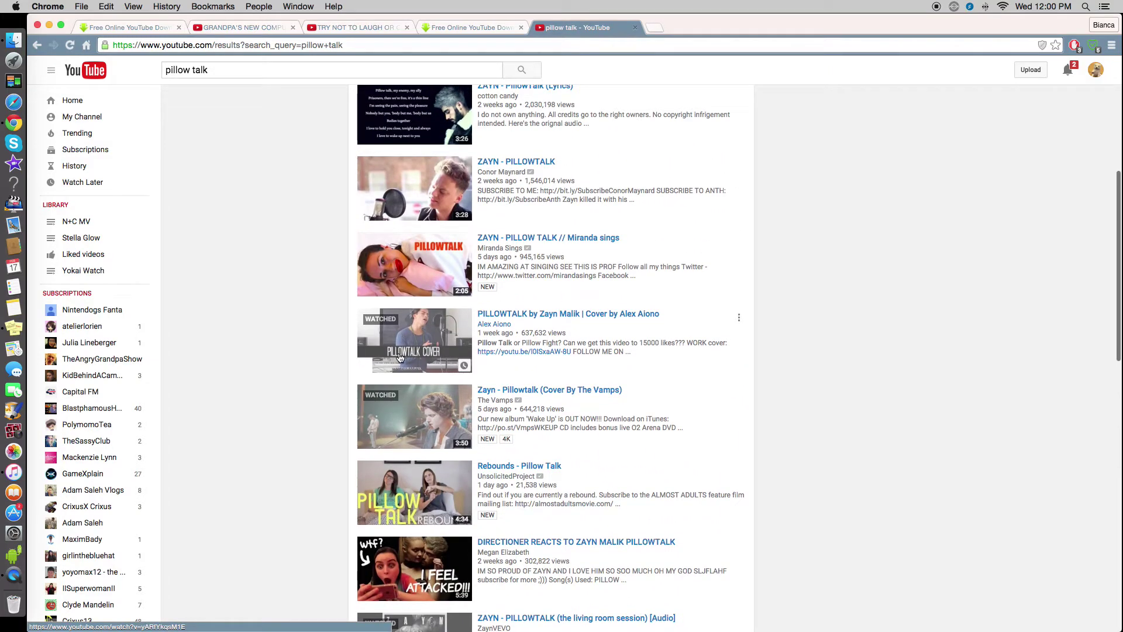
scroll(475, 331, up, 6)
scroll(475, 332, up, 1)
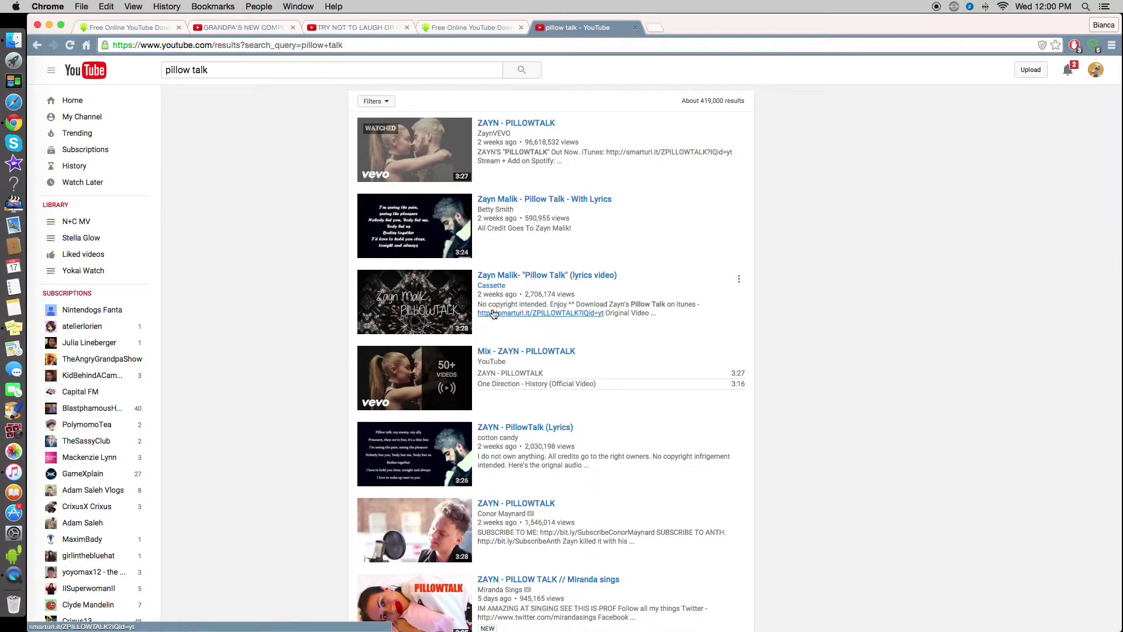
- Open and pause 'Zayn Malik - Pillow Talk - With Lyrics', then start a new empty tab
click(588, 202)
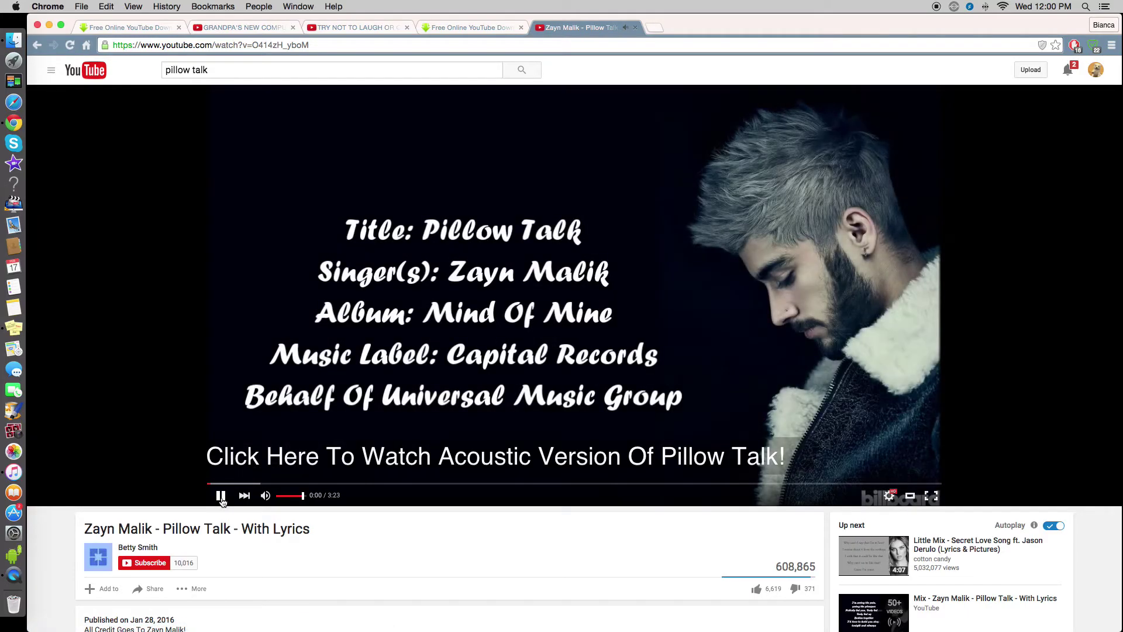
click(221, 497)
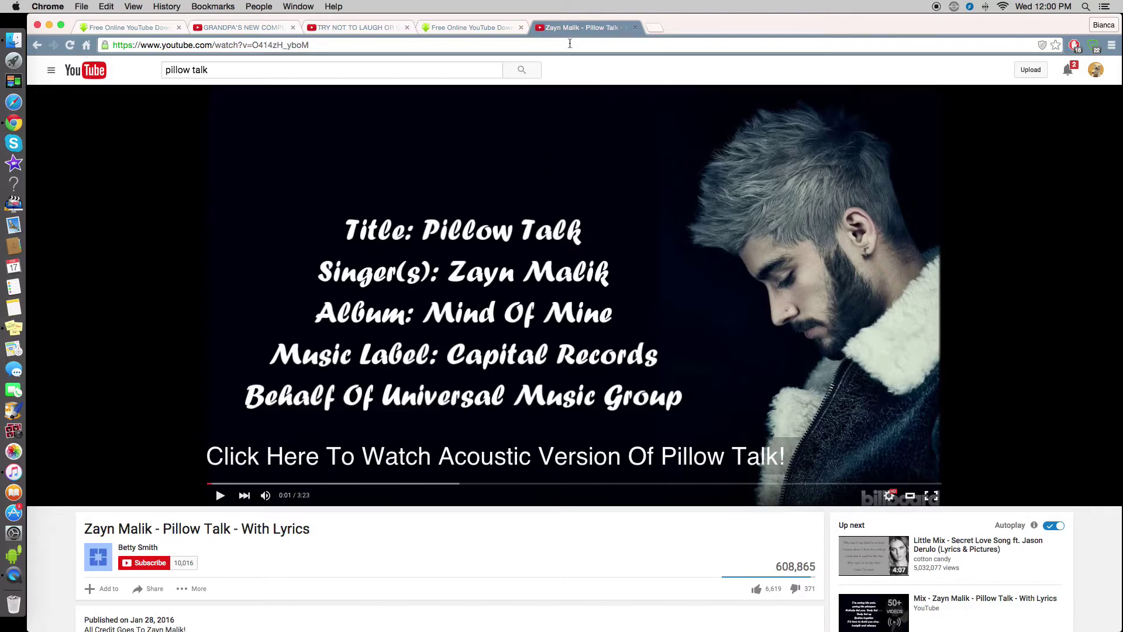
click(660, 28)
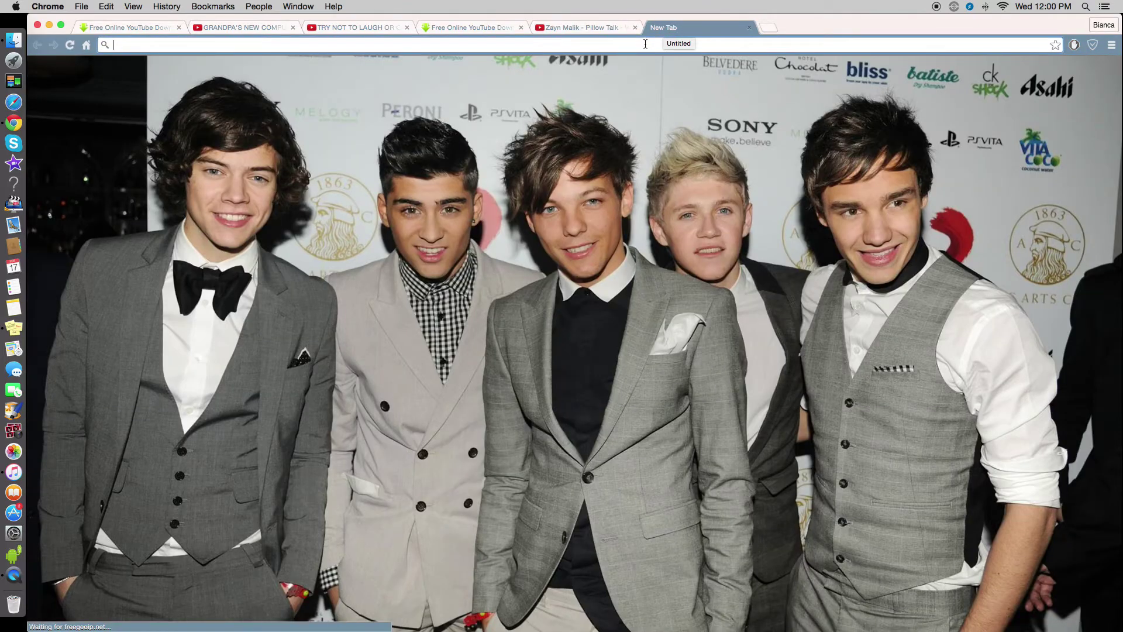
- Load listentoyoutube.com in the new tab using the address-bar autocomplete
text(listentoyoutube.com)
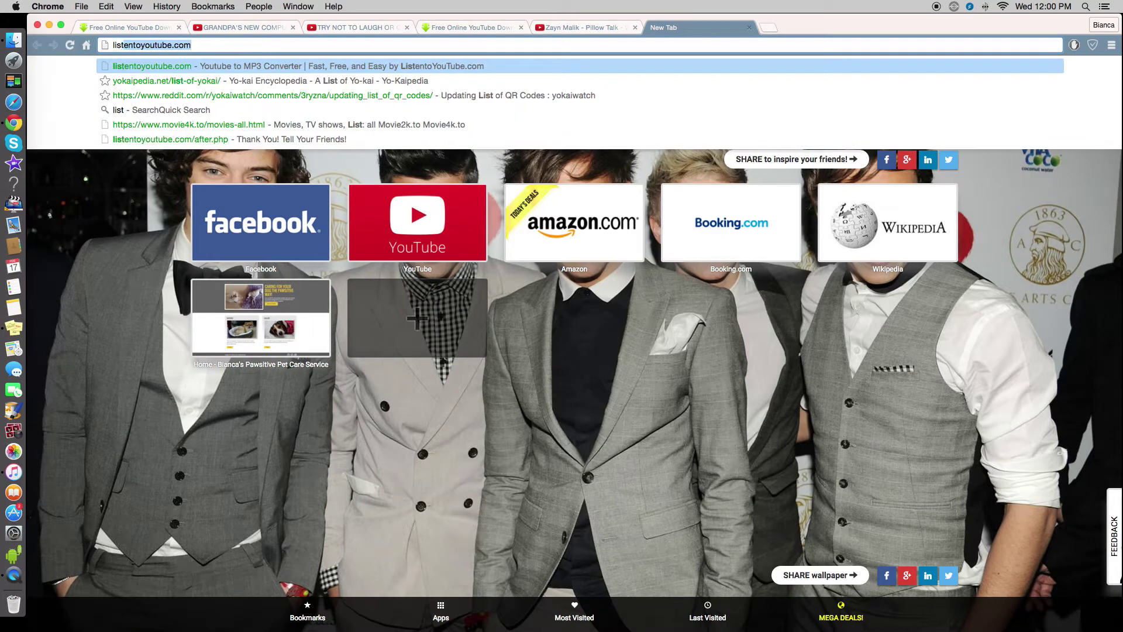
key(Right)
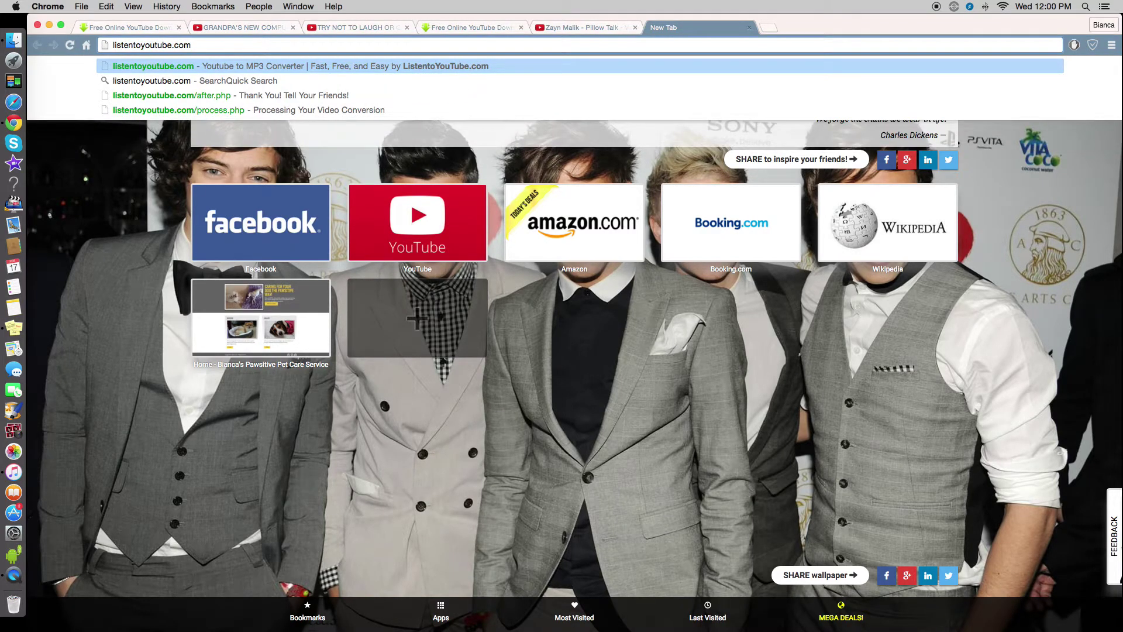
key(Return)
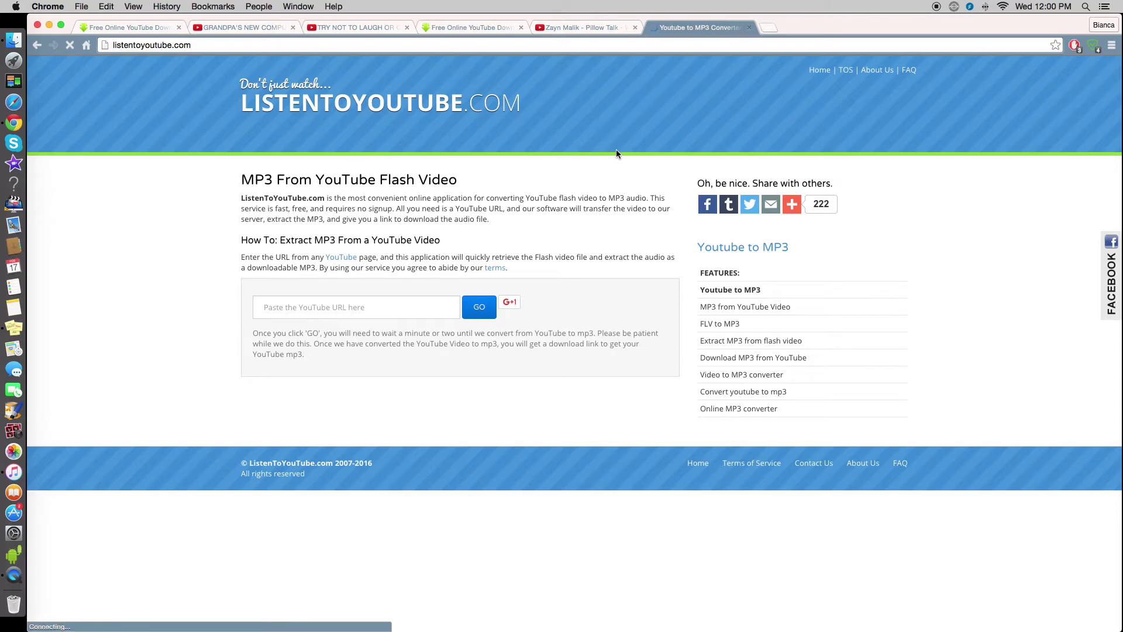
- Copy the Pillow Talk video's web address and return to the ListenToYouTube tab
click(583, 28)
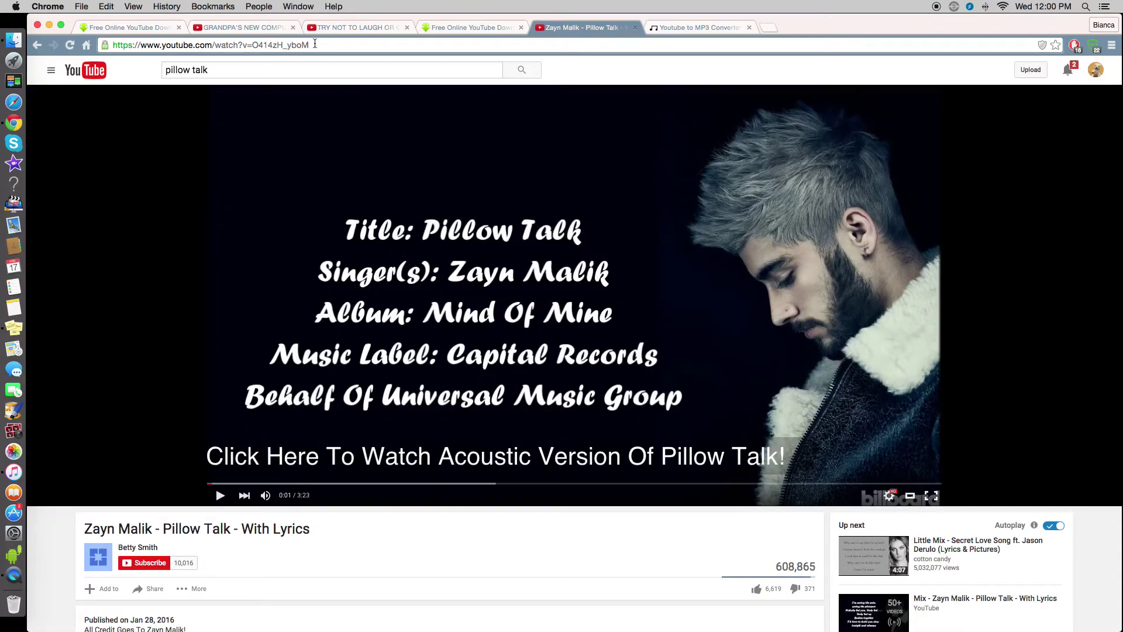
triple_click(314, 44)
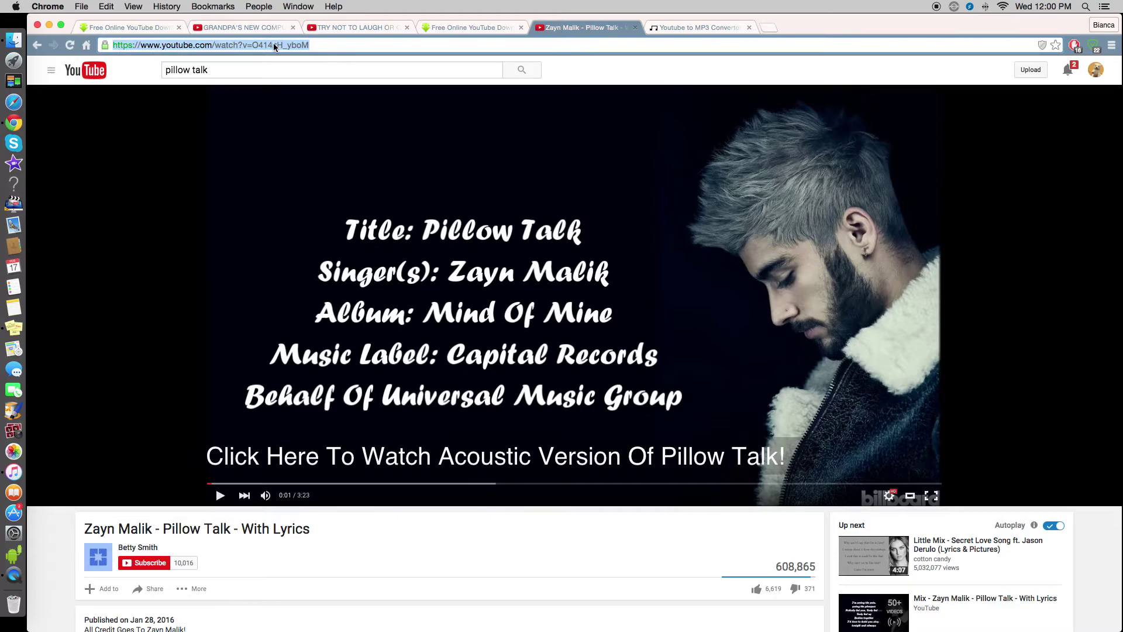
right_click(293, 45)
click(305, 61)
click(697, 28)
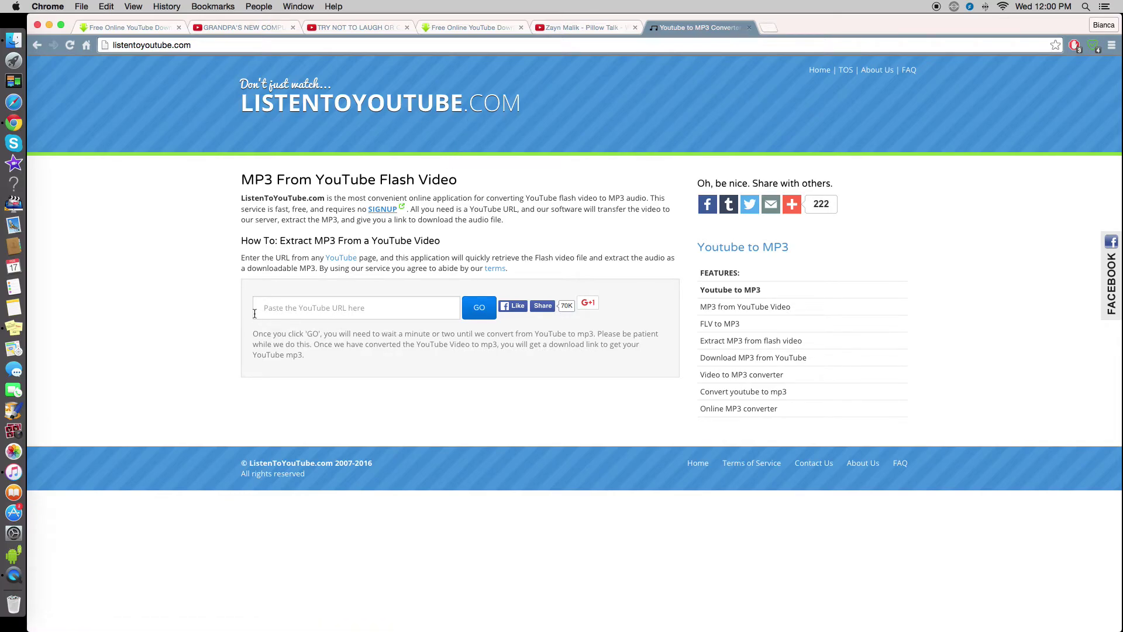
- Paste the Pillow Talk YouTube link into ListenToYouTube and start the MP3 conversion
right_click(331, 308)
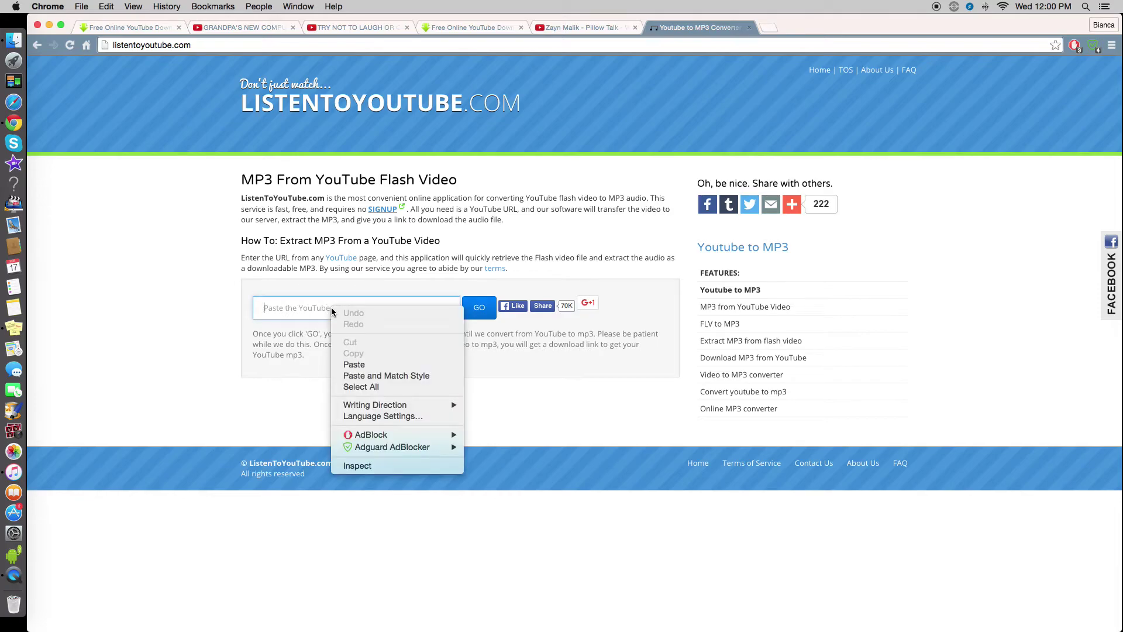
click(403, 364)
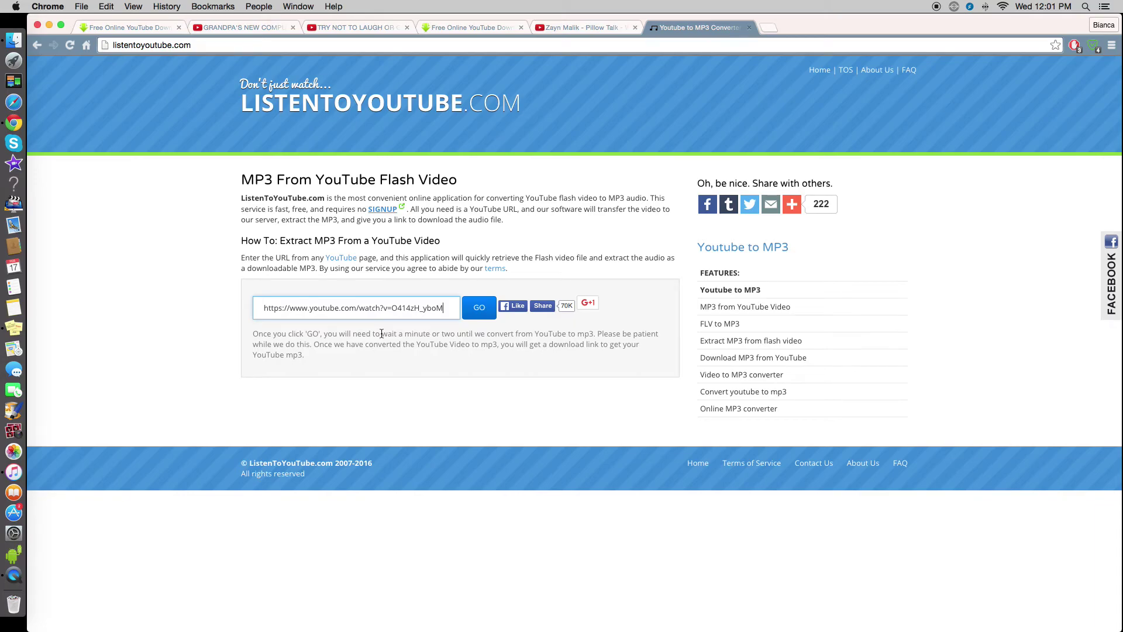
click(480, 307)
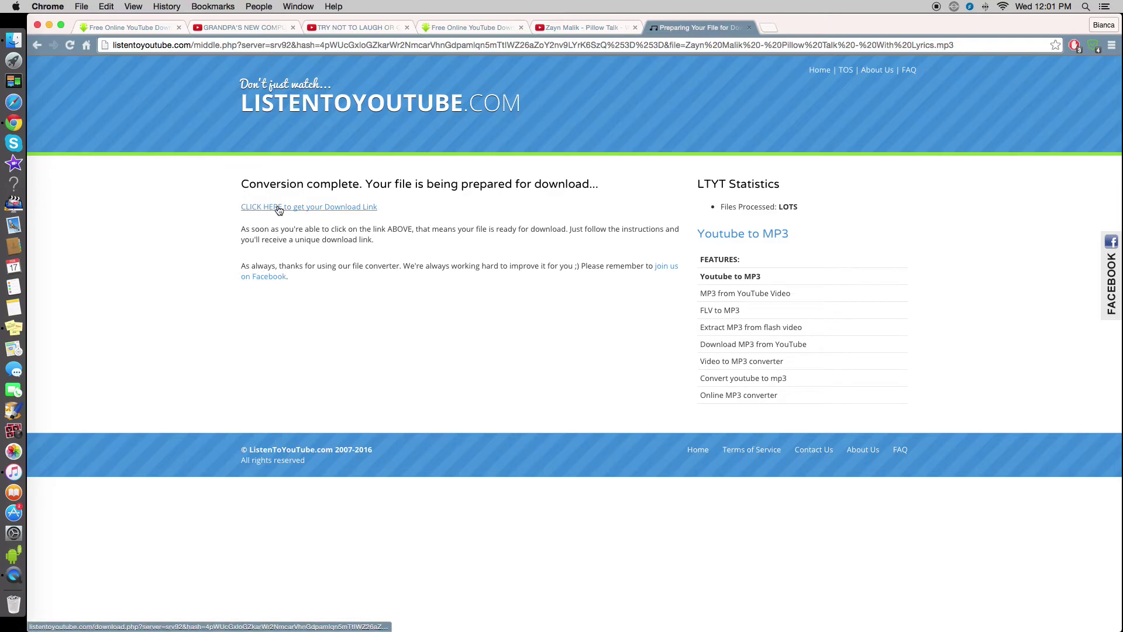
- Get the download link and download 'Zayn Malik - Pillow Talk - With Lyrics.mp3'
click(324, 207)
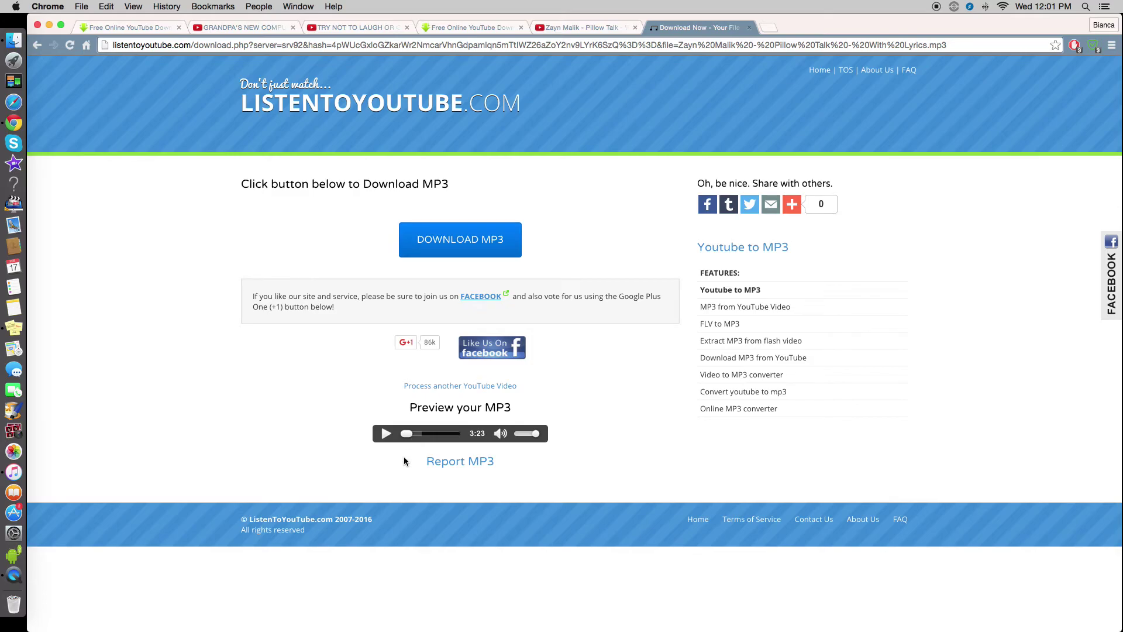
click(476, 252)
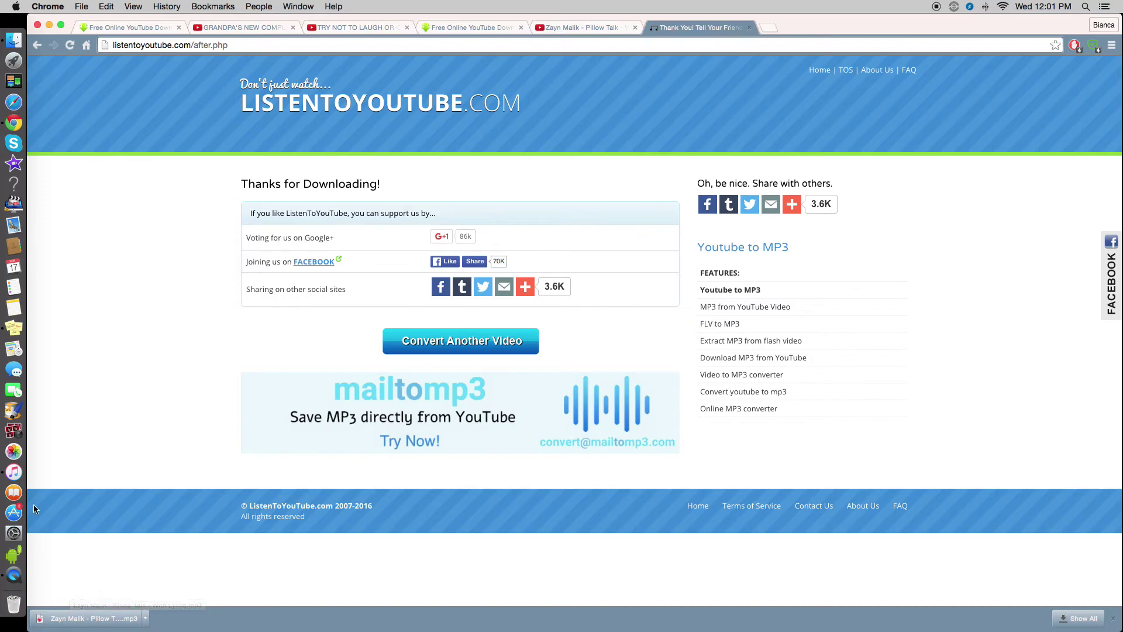
- Play the downloaded Pillow Talk MP3 in iTunes, pause it, and go back to Chrome
click(84, 619)
click(17, 473)
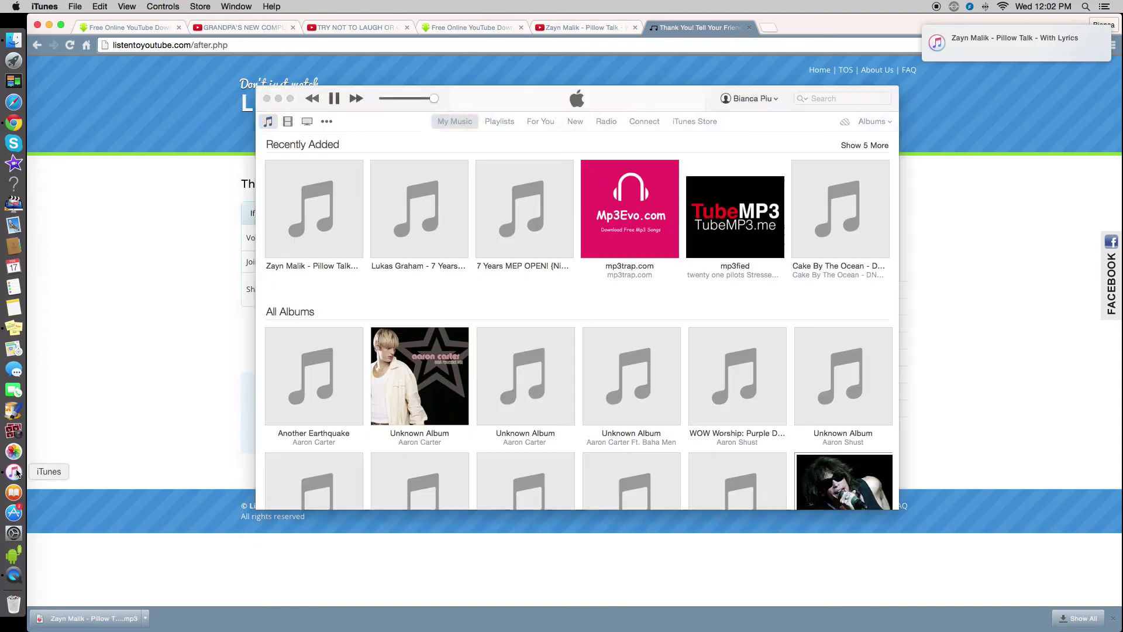
click(334, 98)
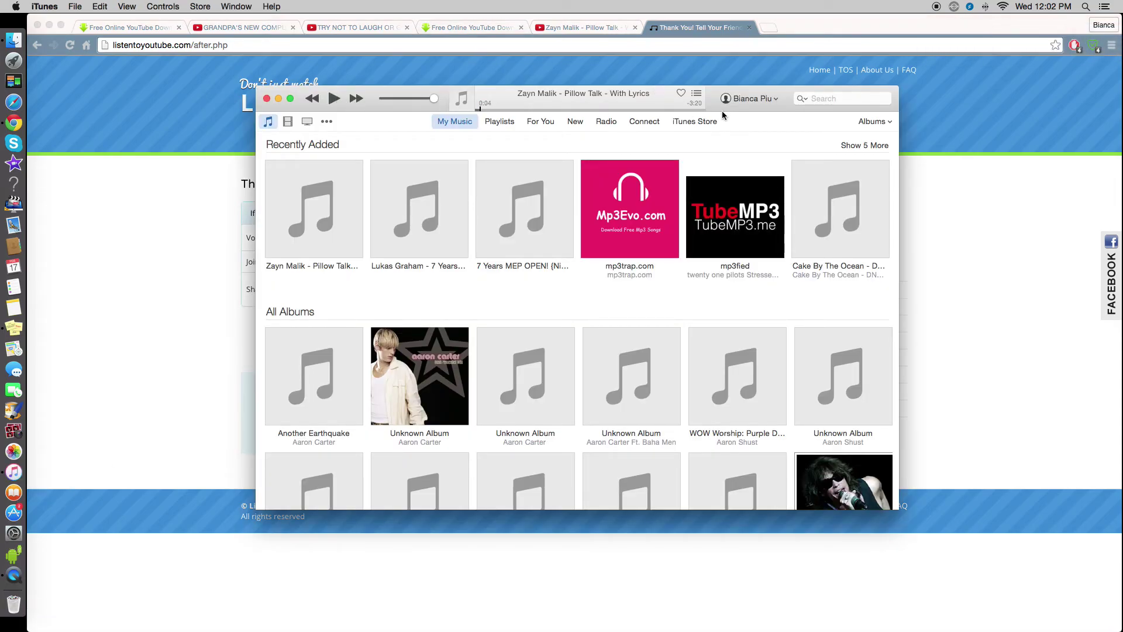
click(212, 198)
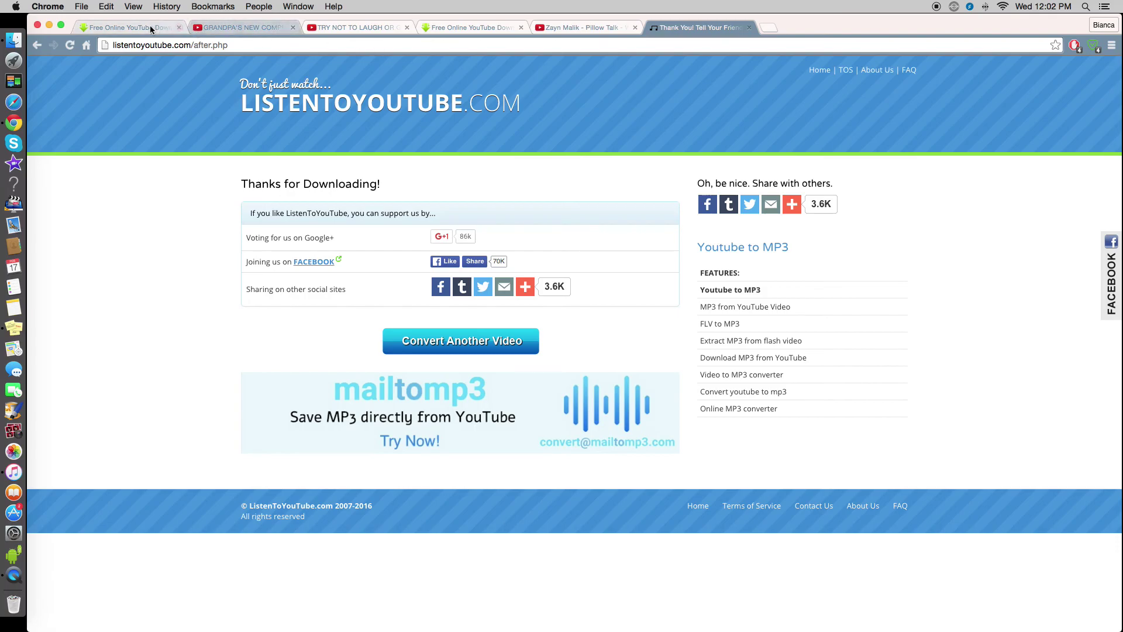
- Switch back to the savefrom.net tab offering the 7 Years MEP (Part 2) MP4 720p
click(125, 28)
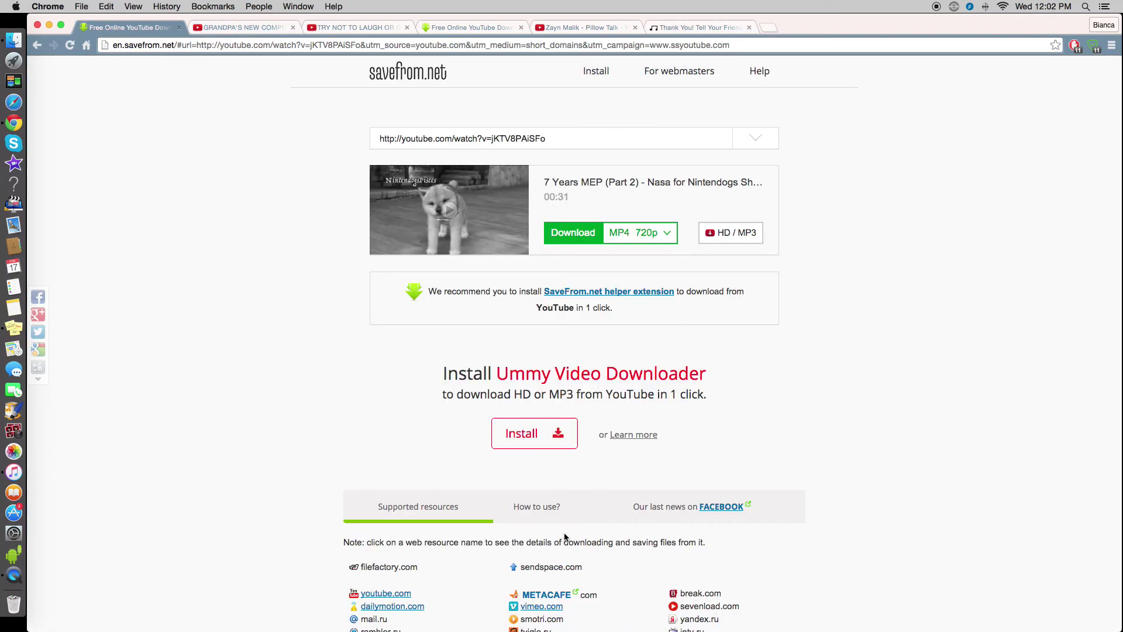